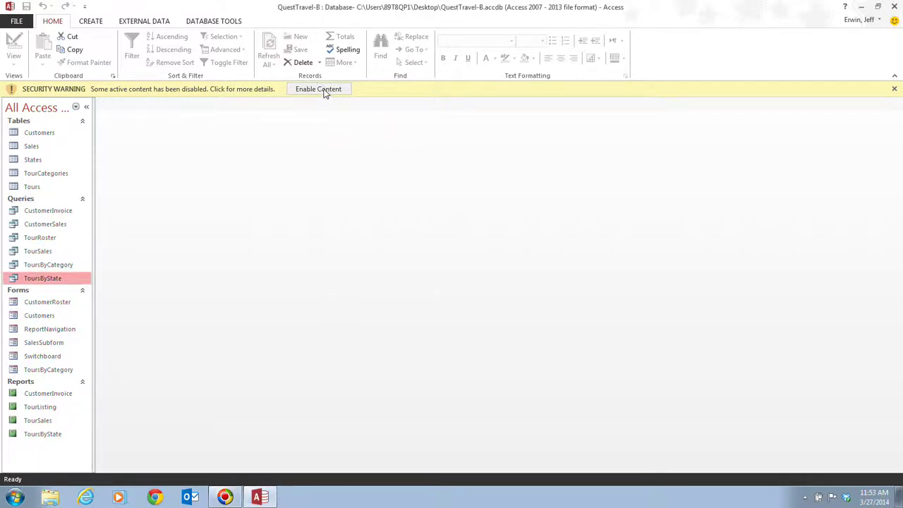
Enable the QuestTravel-B database's active content from the security warning bar.
{"action": "left_click", "coordinate": [325, 91]}
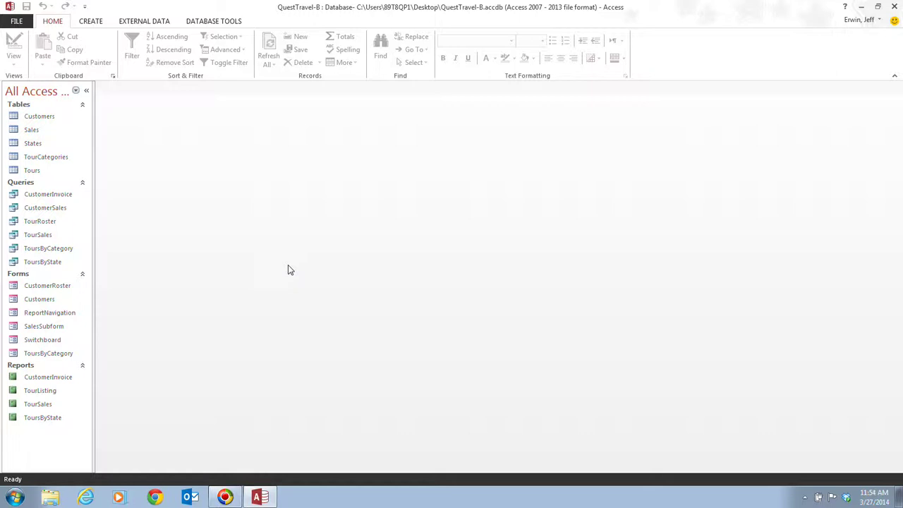
Start a new query with the Query Wizard from the CREATE tab.
{"action": "left_click", "coordinate": [92, 23]}
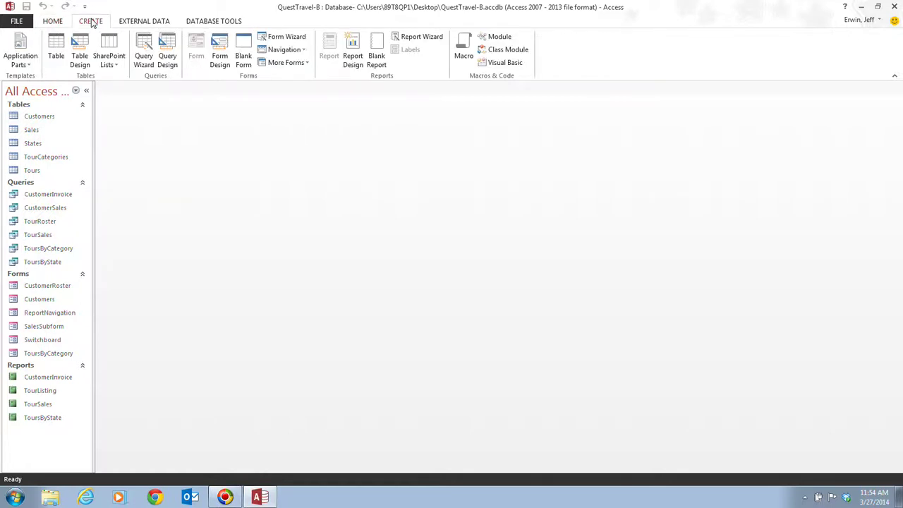
{"action": "left_click", "coordinate": [145, 65]}
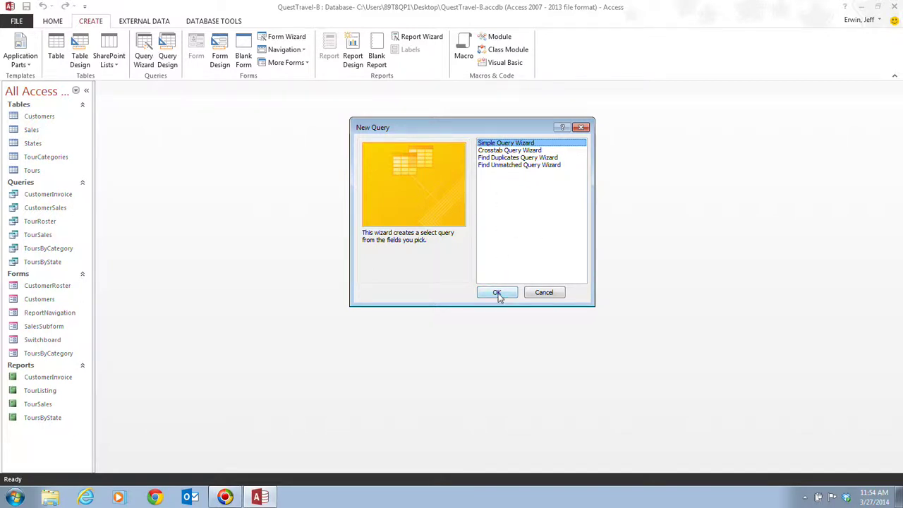
Launch the Simple Query Wizard and choose Table: Tours as the field source.
{"action": "left_click", "coordinate": [496, 293]}
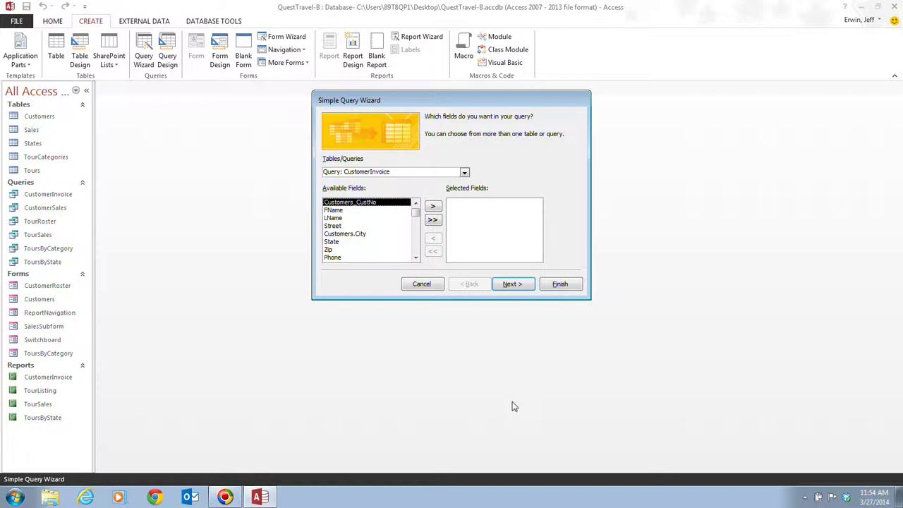
{"action": "left_click", "coordinate": [465, 172]}
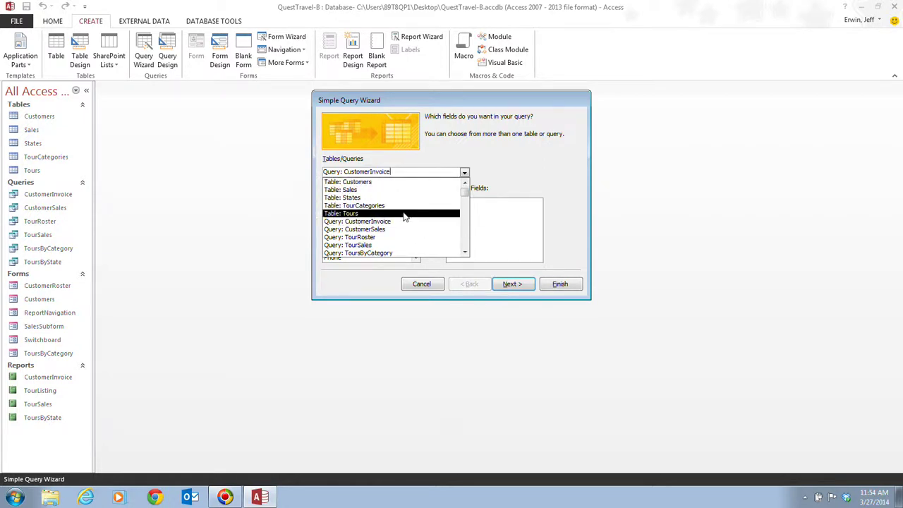
{"action": "left_click", "coordinate": [530, 165]}
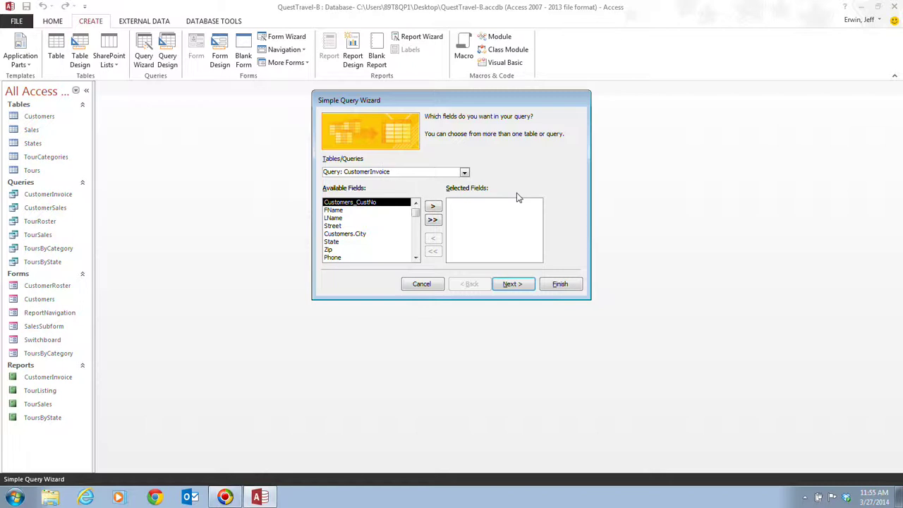
{"action": "left_click", "coordinate": [464, 172]}
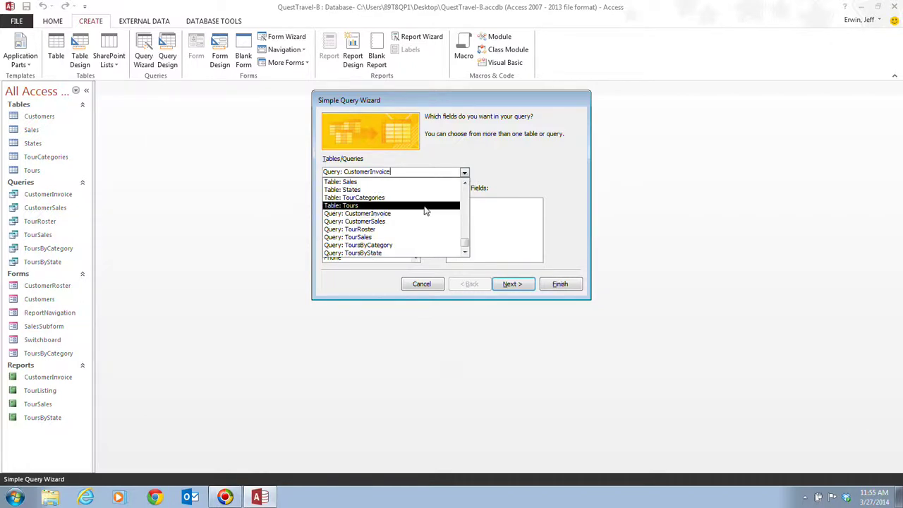
{"action": "left_click", "coordinate": [379, 206]}
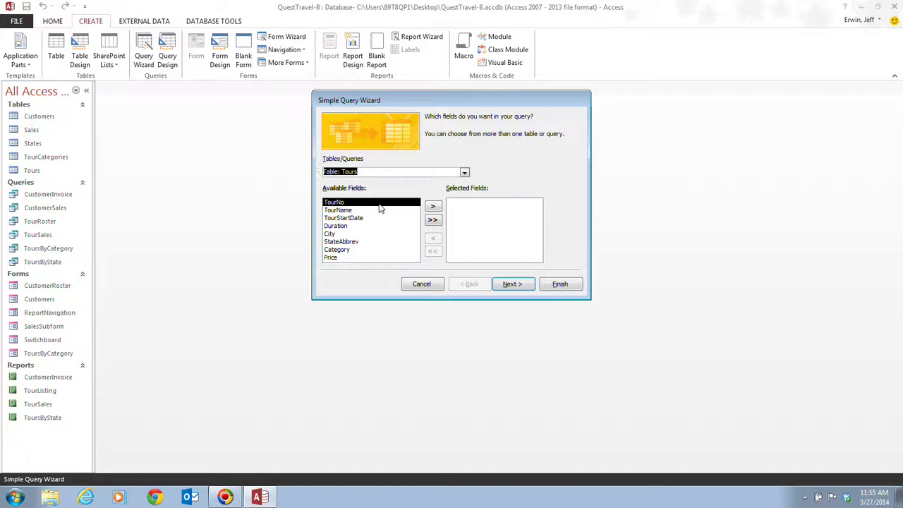
Add TourName, City, Category and Price from Tours to the selected fields.
{"action": "left_click", "coordinate": [345, 210]}
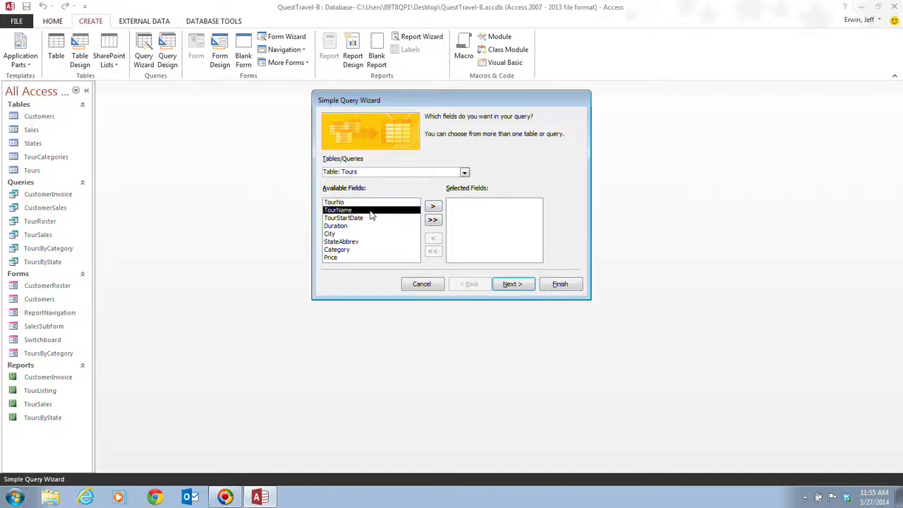
{"action": "left_click", "coordinate": [438, 208]}
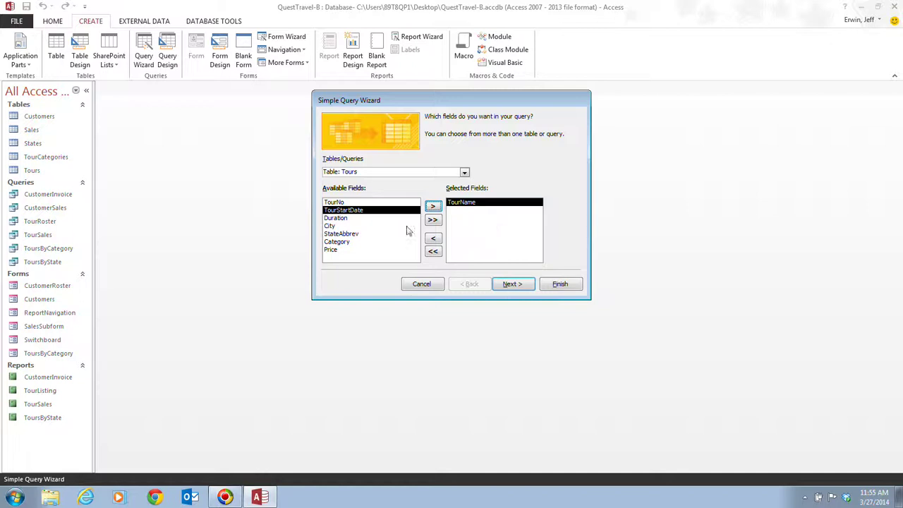
{"action": "left_click", "coordinate": [342, 226]}
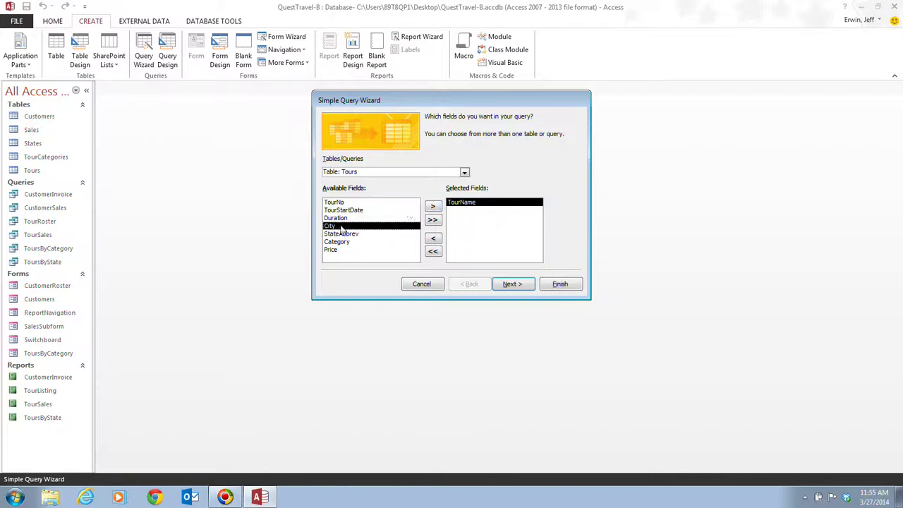
{"action": "left_click", "coordinate": [433, 206]}
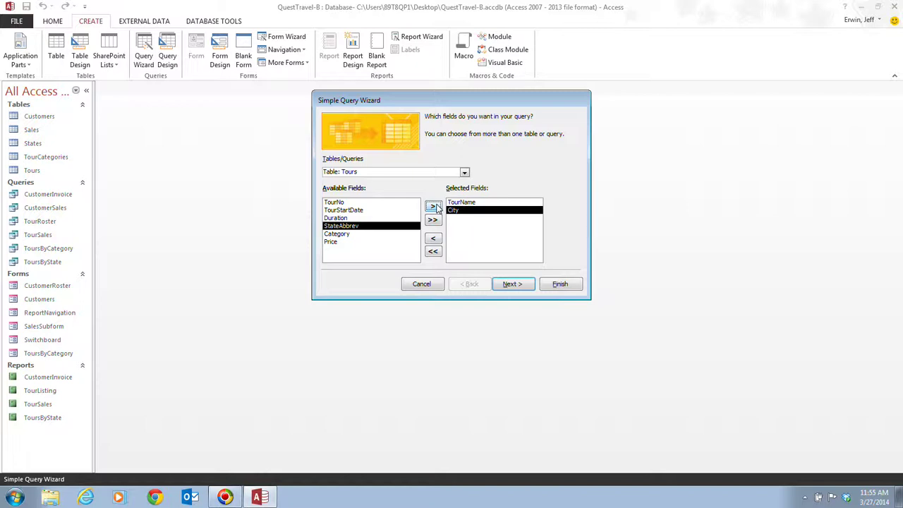
{"action": "left_click", "coordinate": [355, 235]}
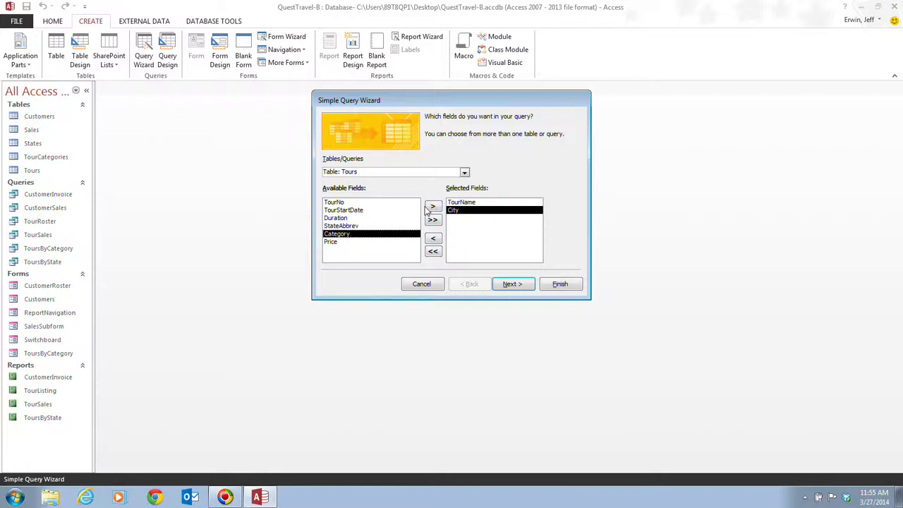
{"action": "left_click", "coordinate": [432, 207]}
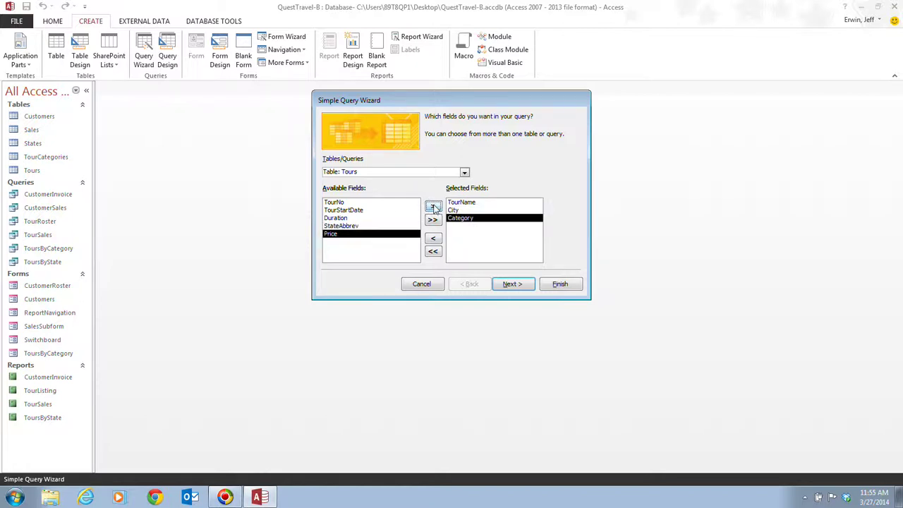
{"action": "left_click", "coordinate": [434, 207]}
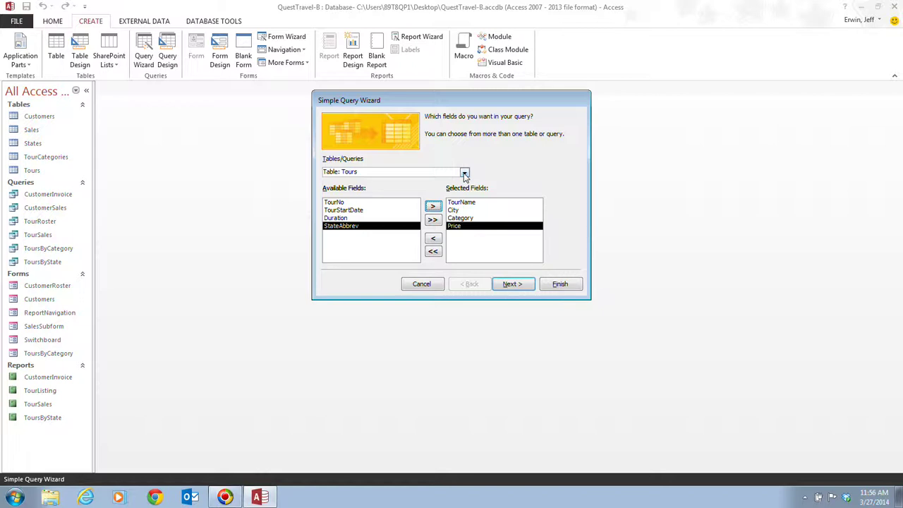
Switch the wizard's field source to Table: Customers.
{"action": "left_click", "coordinate": [465, 175]}
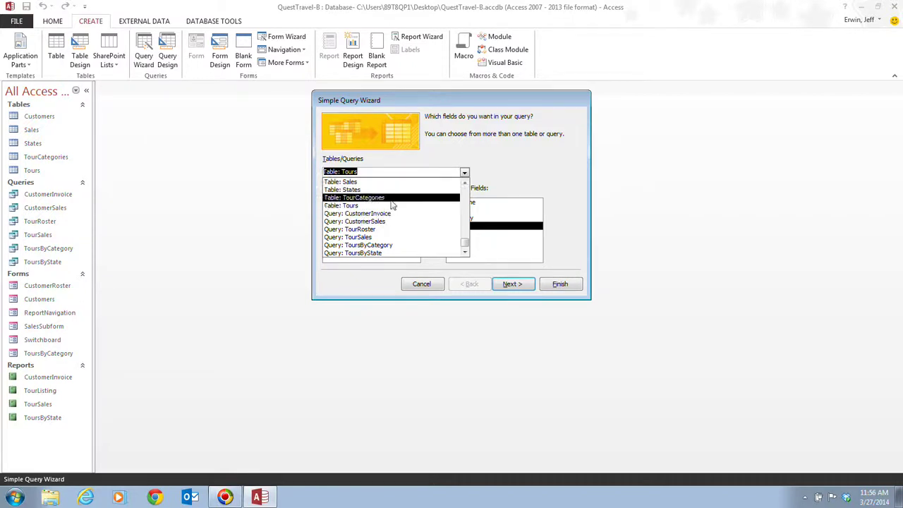
{"action": "left_click", "coordinate": [464, 185]}
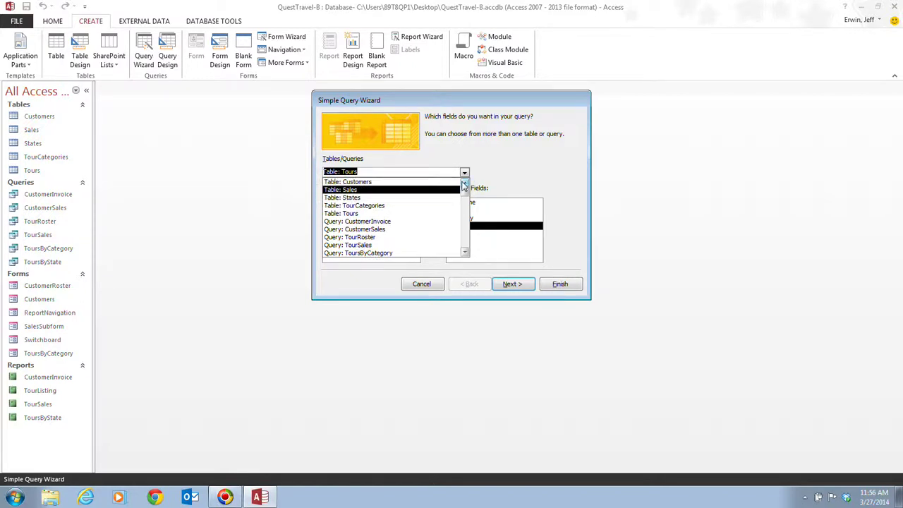
{"action": "left_click", "coordinate": [404, 182]}
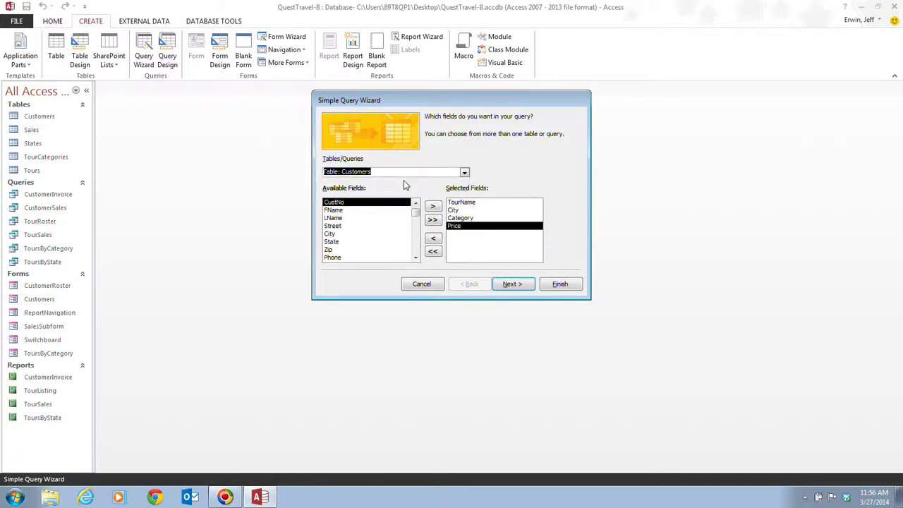
Add FName and LName to the selected fields, removing the extra Street field.
{"action": "left_click", "coordinate": [346, 211]}
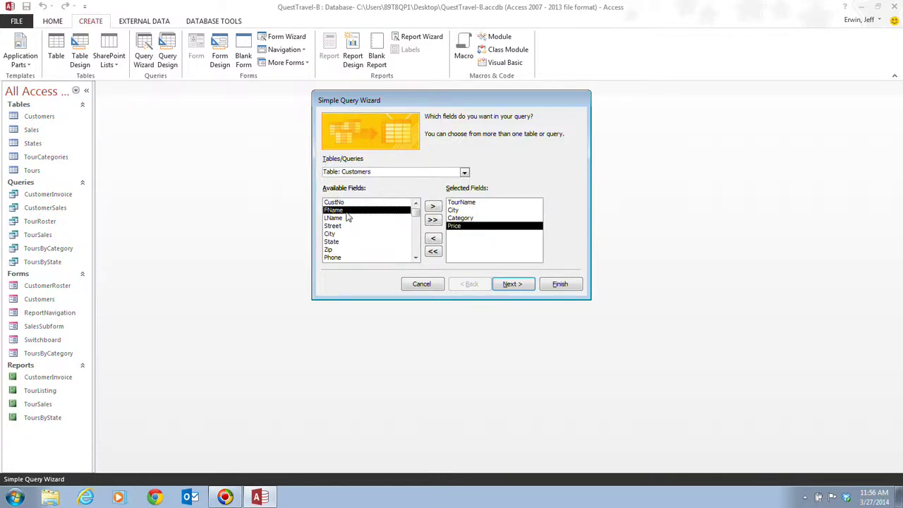
{"action": "left_click", "coordinate": [433, 206]}
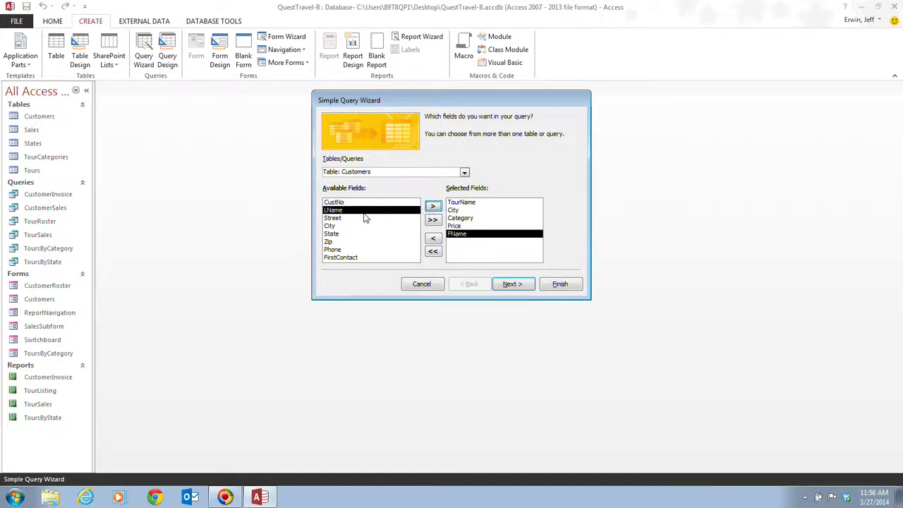
{"action": "left_click", "coordinate": [433, 207]}
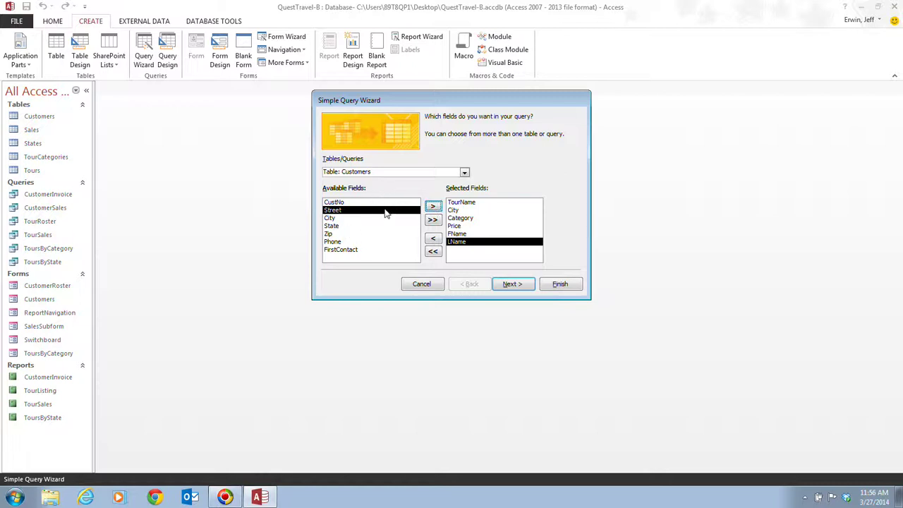
{"action": "left_click", "coordinate": [433, 206]}
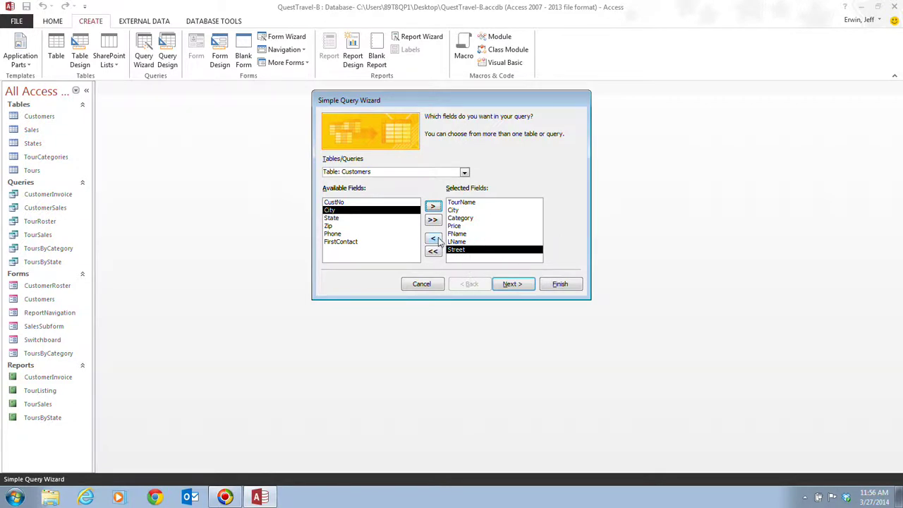
{"action": "left_click", "coordinate": [435, 239]}
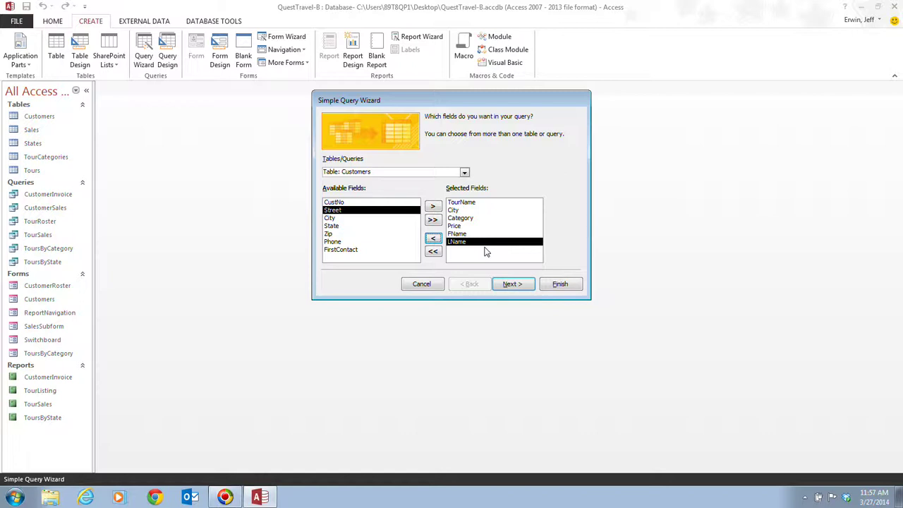
Advance past field selection, keeping a Detail query, to the naming step.
{"action": "left_click", "coordinate": [513, 285]}
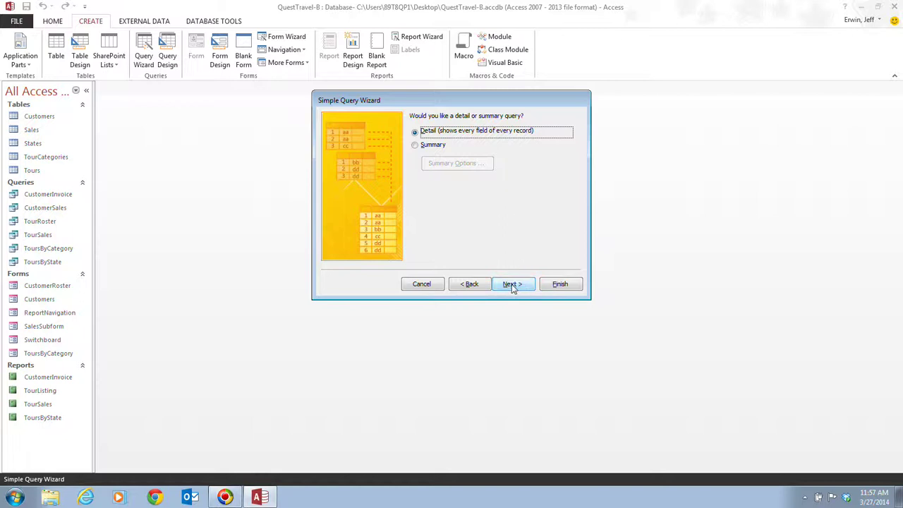
{"action": "left_click", "coordinate": [512, 284]}
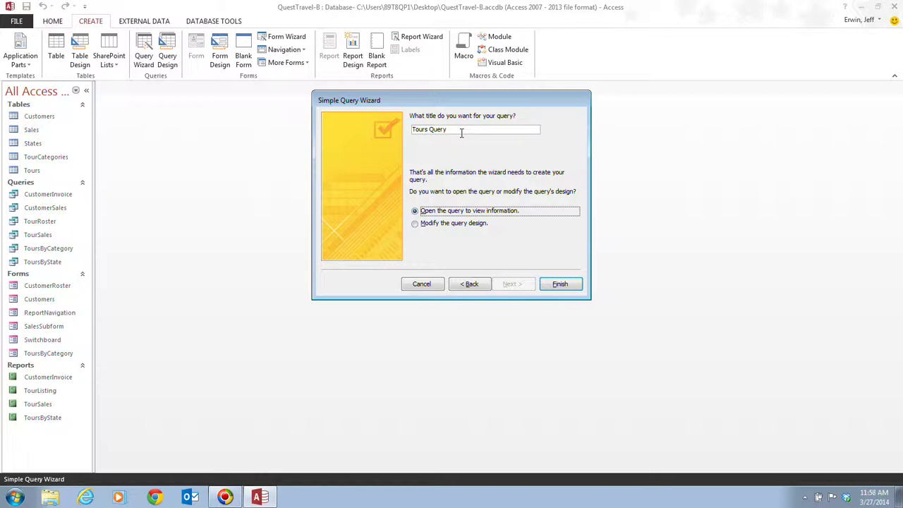
Replace the 'Tours Query' title with 'TourCustomerList', correcting the typing mistakes.
{"action": "left_click_drag", "start_coordinate": [460, 130], "coordinate": [390, 130]}
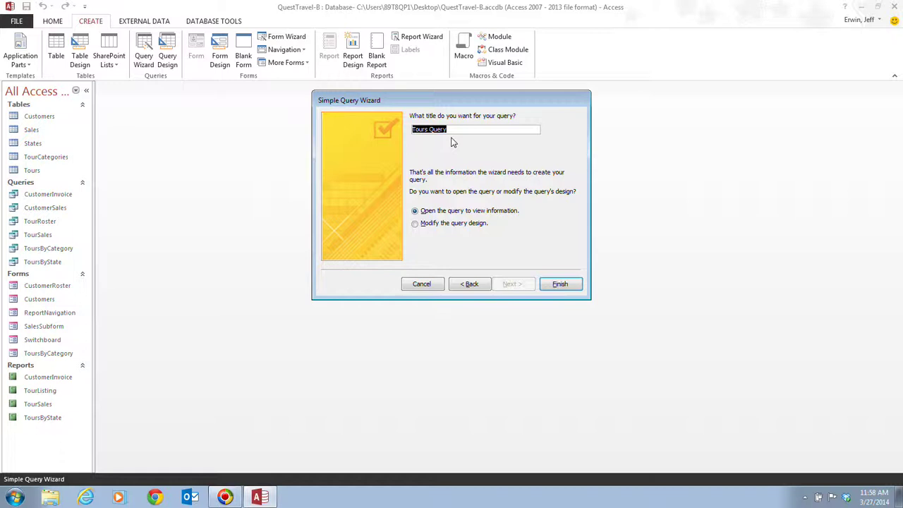
{"action": "key", "text": "BackSpace"}
{"action": "type", "text": "TourCustomerL"}
{"action": "key", "text": "Caps_Lock"}
{"action": "type", "text": "IST"}
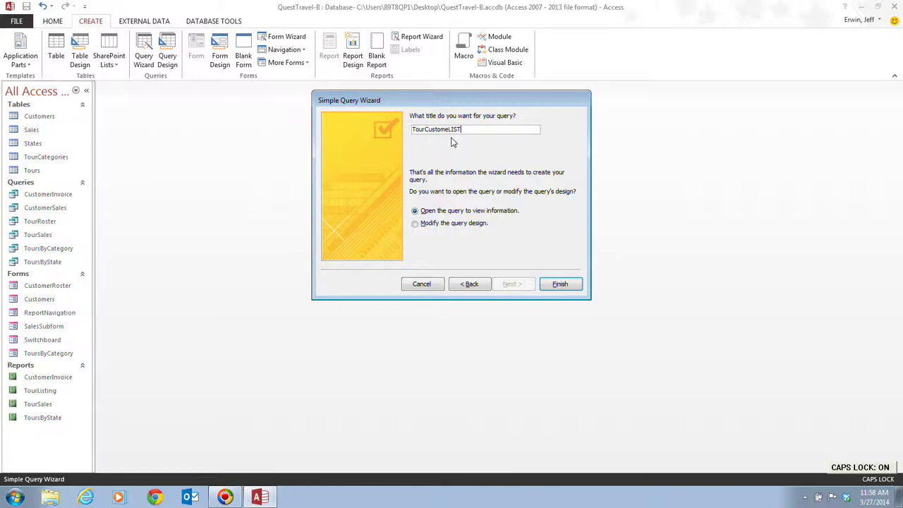
{"action": "key", "text": "BackSpace"}
{"action": "key", "text": "BackSpace"}
{"action": "key", "text": "BackSpace"}
{"action": "key", "text": "Caps_Lock"}
{"action": "type", "text": "ist"}
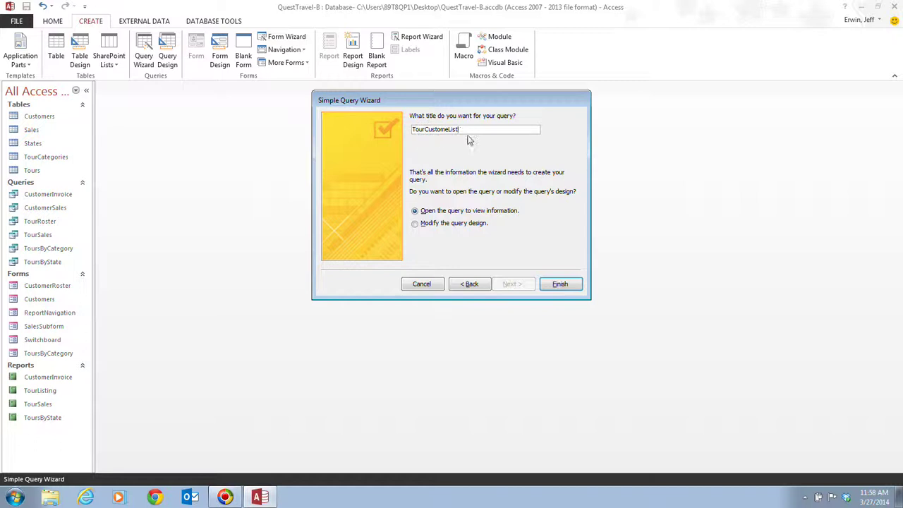
{"action": "left_click", "coordinate": [446, 129]}
{"action": "type", "text": "r"}
Finish the wizard to create and open the TourCustomerList query.
{"action": "left_click", "coordinate": [560, 285]}
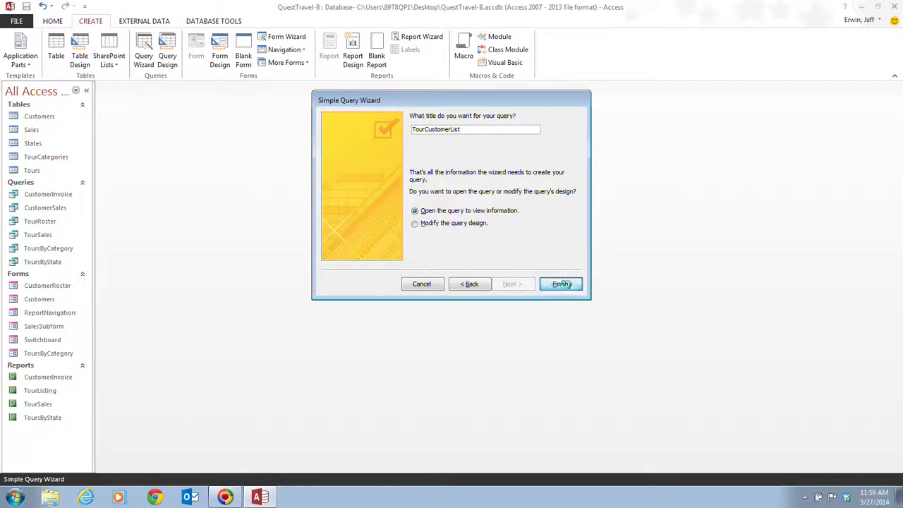